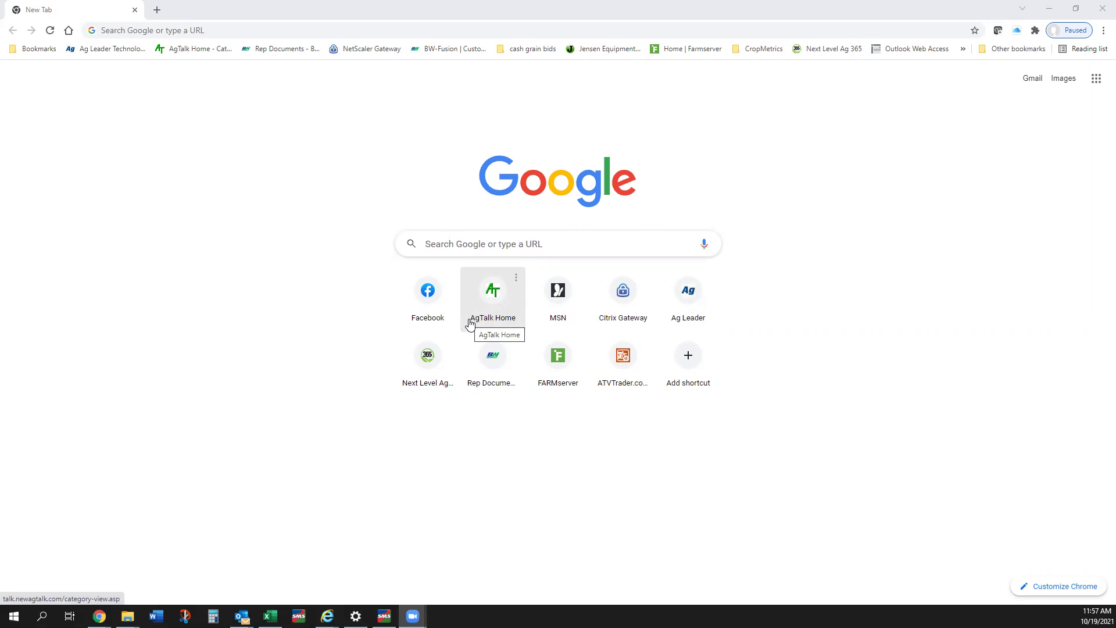
Step: Go to the MyJohnDeere site by entering myjohndeere in the address bar
{"action": "left_click", "coordinate": [210, 30]}
{"action": "type", "text": "myjohn"}
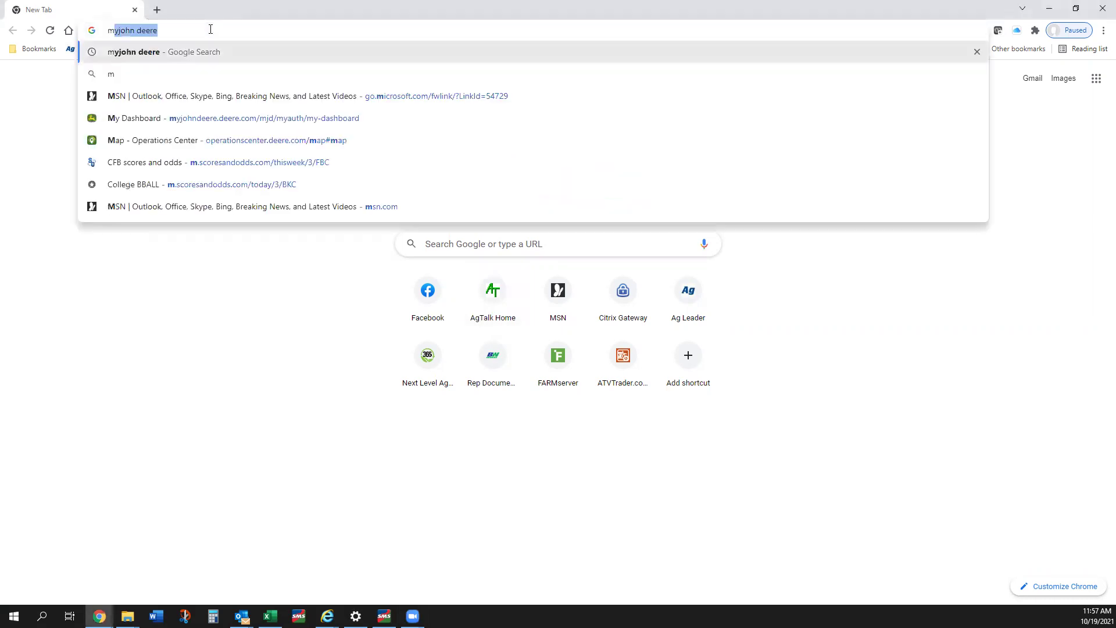
{"action": "type", "text": "d"}
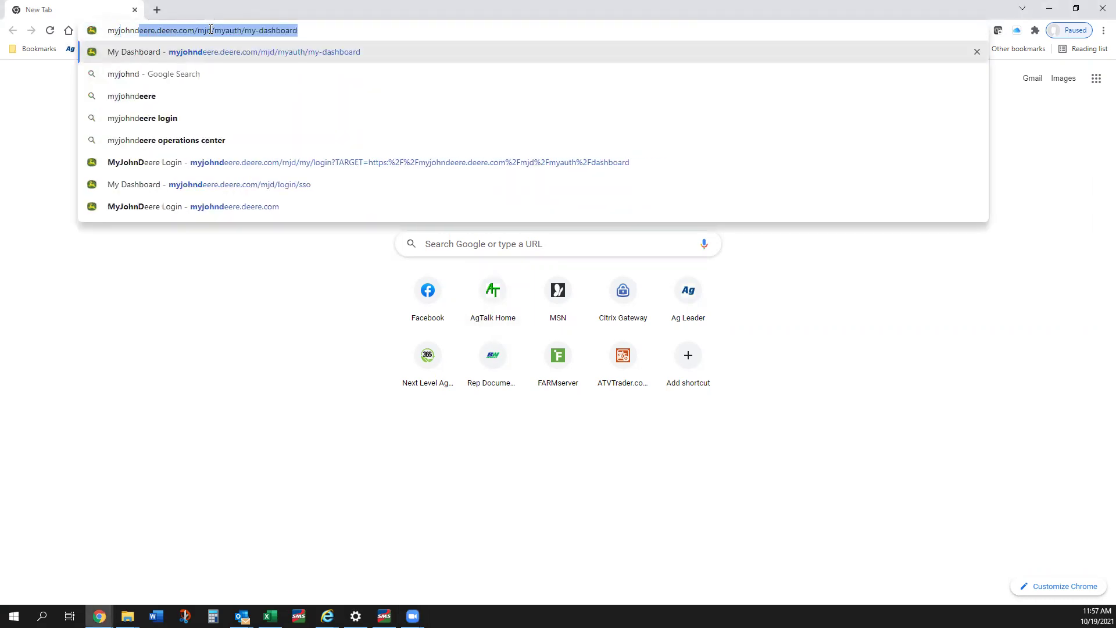
{"action": "type", "text": "eere"}
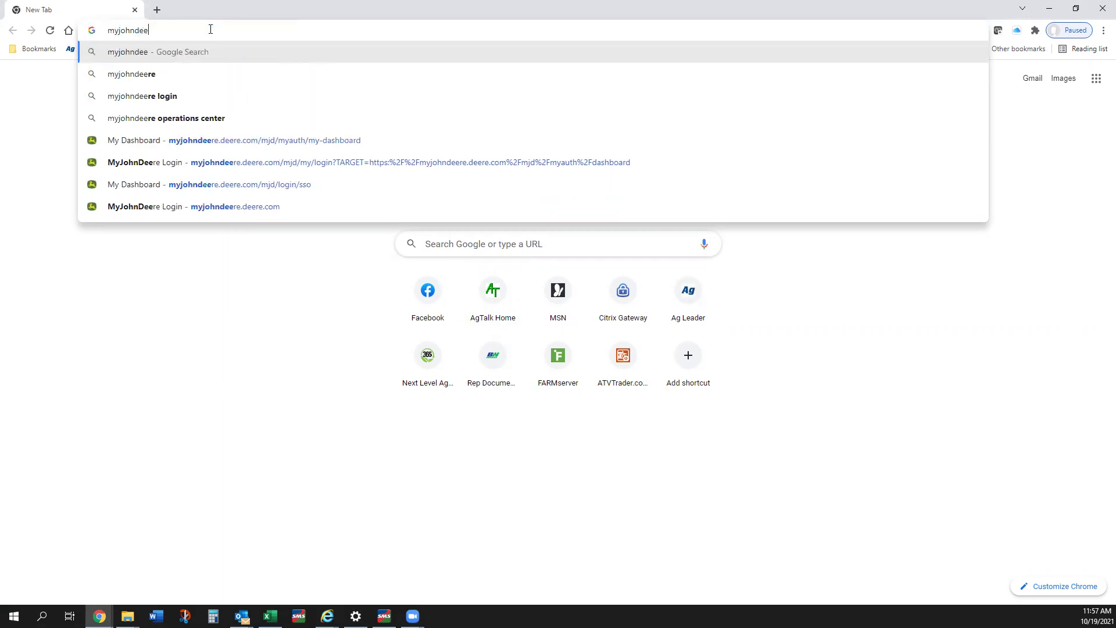
{"action": "key", "text": "Return"}
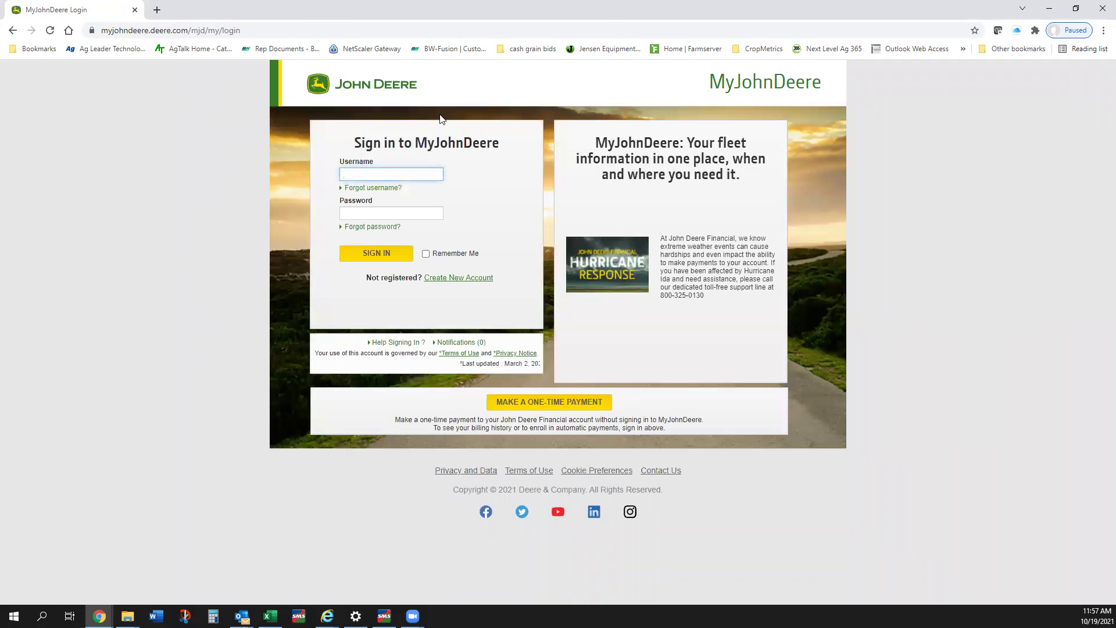
Step: Sign in with the saved username from autofill and the account password
{"action": "left_click", "coordinate": [407, 172]}
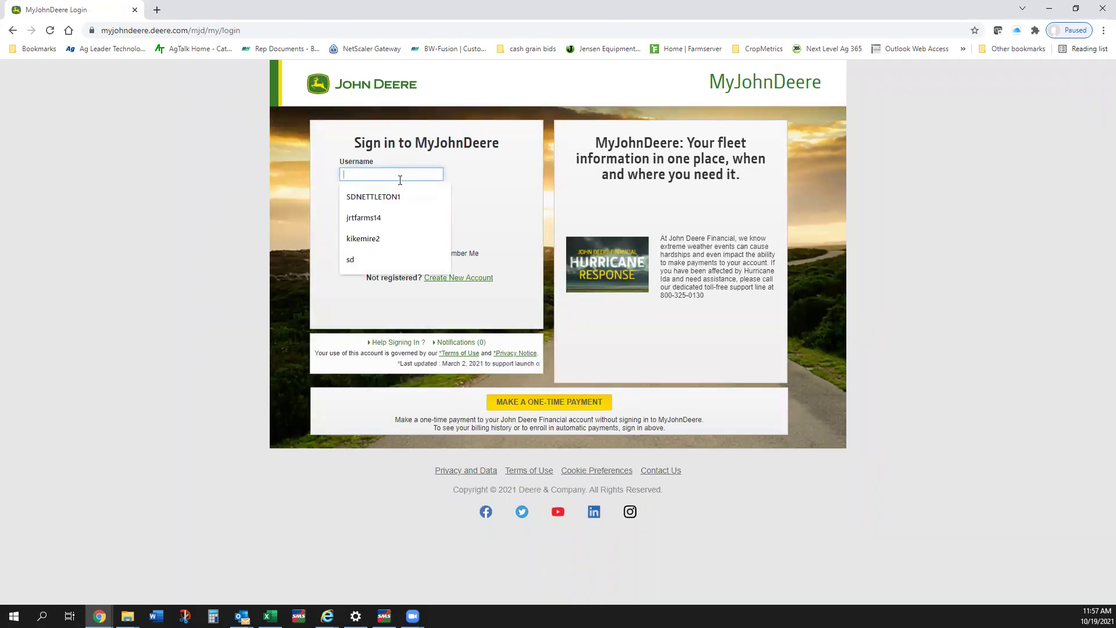
{"action": "left_click", "coordinate": [395, 207]}
{"action": "left_click", "coordinate": [388, 214]}
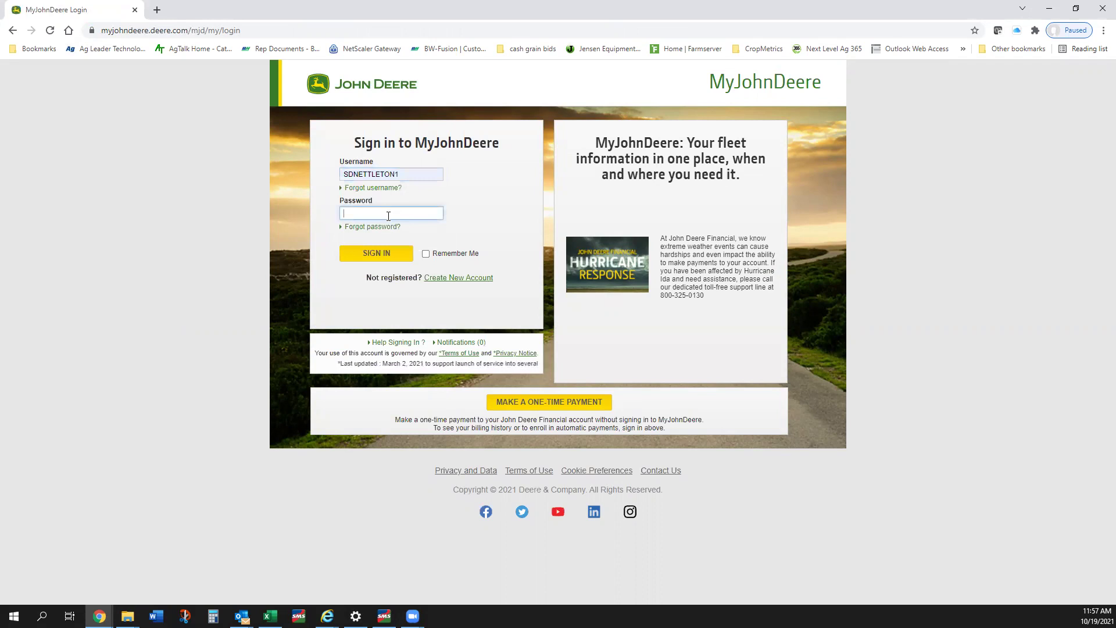
{"action": "type", "text": "s*****"}
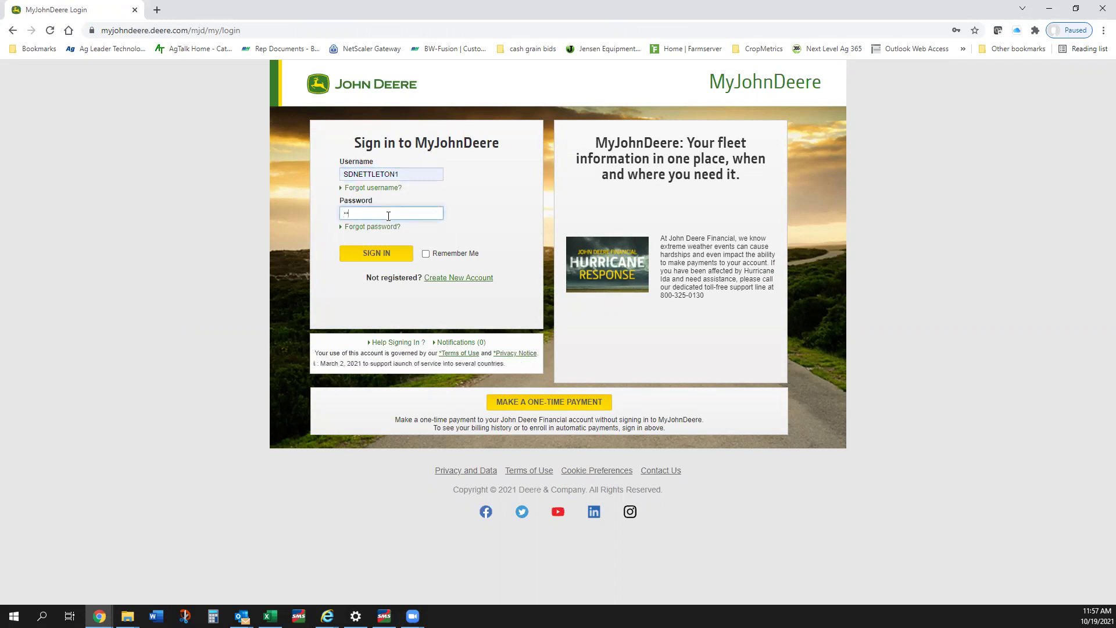
{"action": "type", "text": "****"}
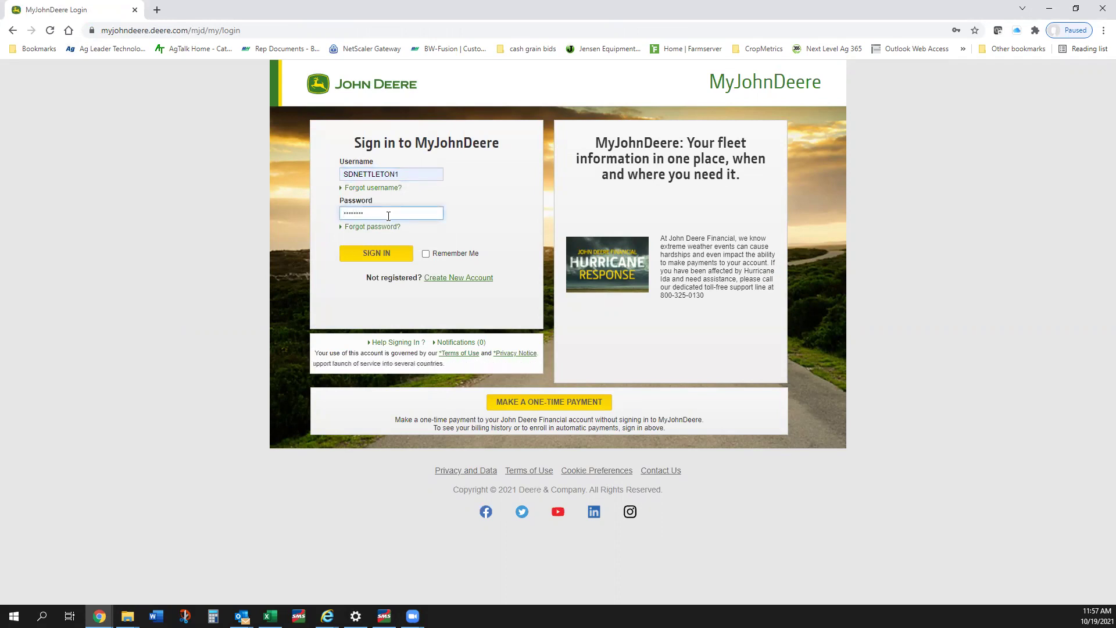
{"action": "key", "text": "Return"}
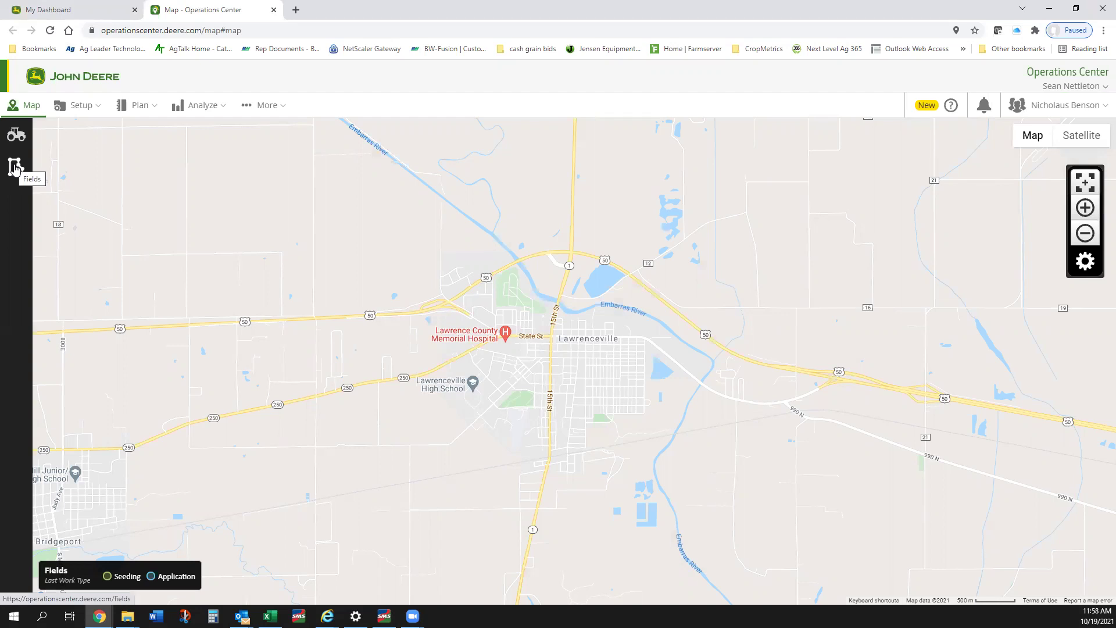
Step: Open the Fields list and turn on its selection checkboxes
{"action": "left_click", "coordinate": [15, 169]}
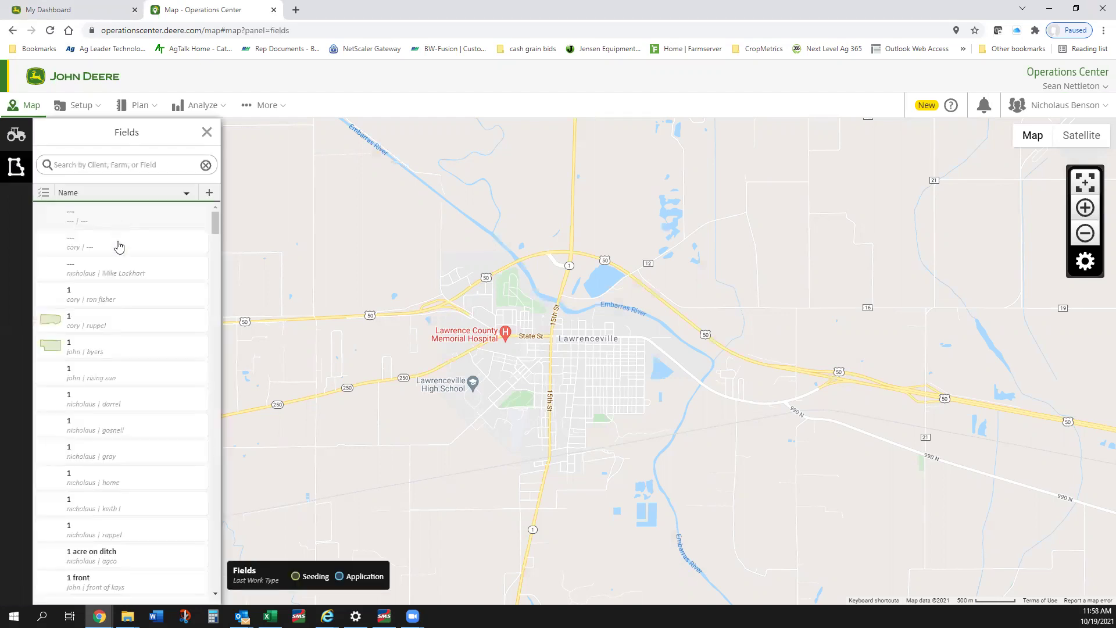
{"action": "scroll", "coordinate": [119, 250], "scroll_direction": "down", "scroll_amount": 5}
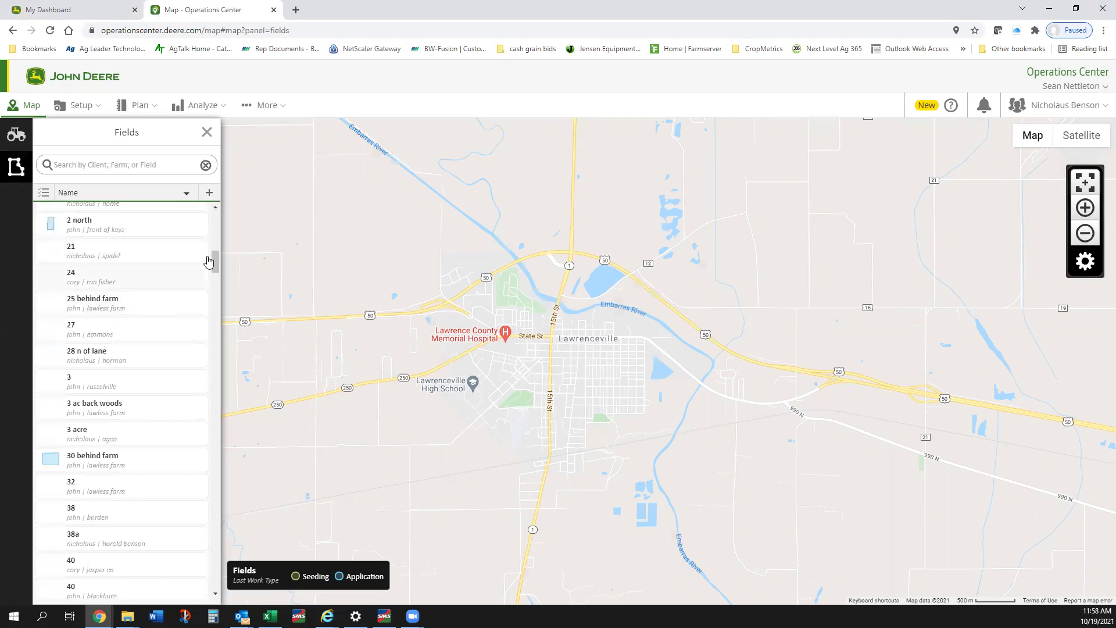
{"action": "left_click_drag", "start_coordinate": [214, 262], "coordinate": [172, 215]}
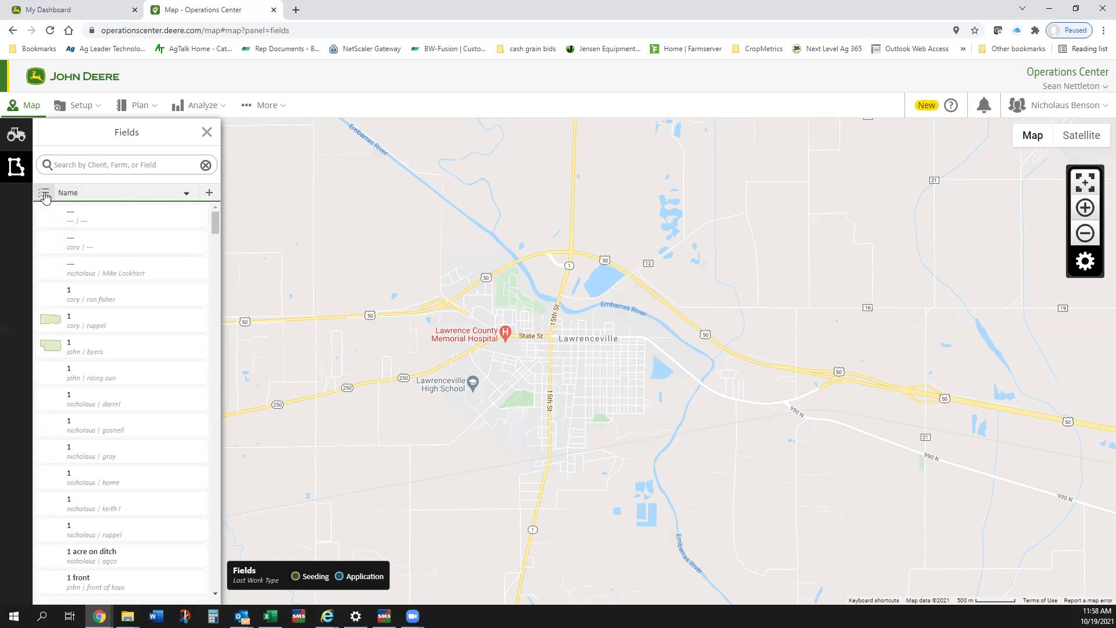
{"action": "left_click", "coordinate": [44, 195]}
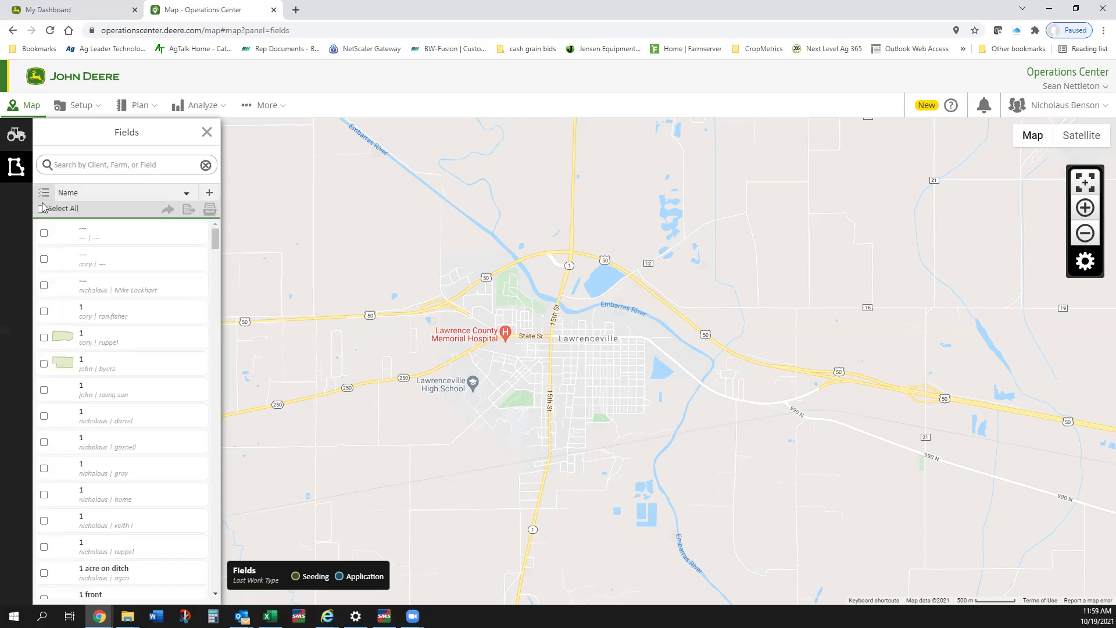
Step: Tick the 40a field, then use Select All to check every field
{"action": "scroll", "coordinate": [49, 259], "scroll_direction": "down", "scroll_amount": 5}
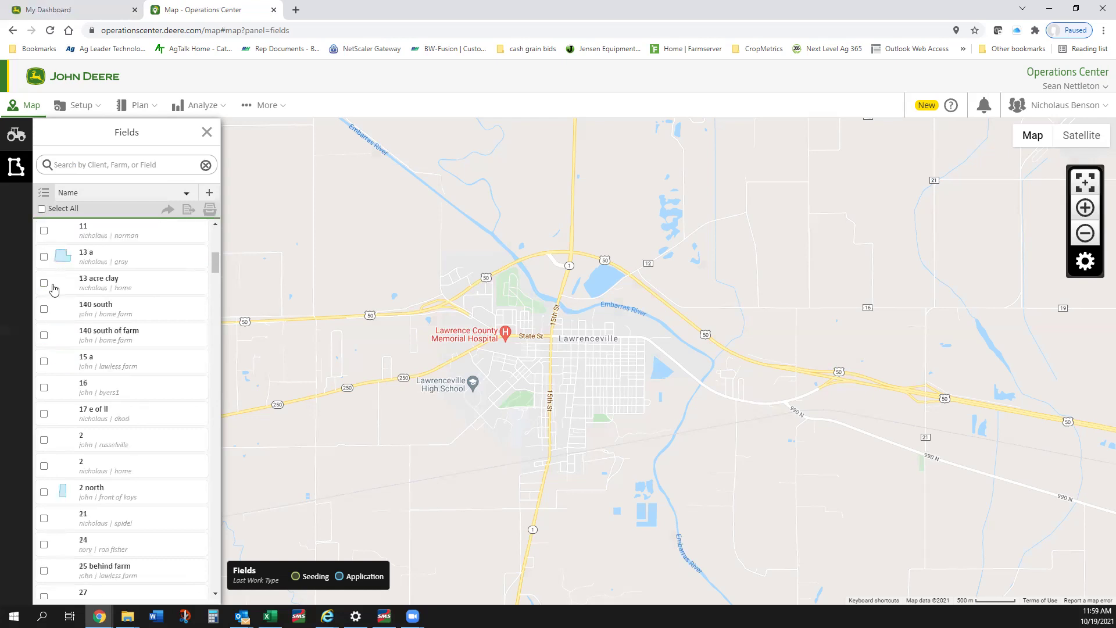
{"action": "scroll", "coordinate": [46, 294], "scroll_direction": "down", "scroll_amount": 5}
{"action": "scroll", "coordinate": [45, 300], "scroll_direction": "down", "scroll_amount": 3}
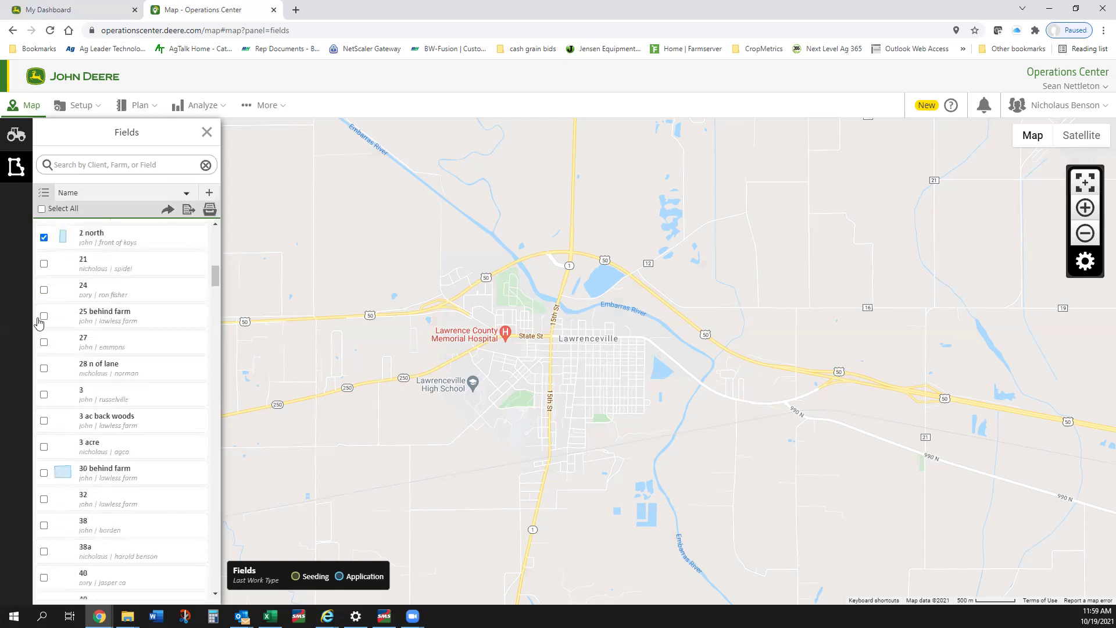
{"action": "scroll", "coordinate": [40, 317], "scroll_direction": "down", "scroll_amount": 5}
{"action": "scroll", "coordinate": [48, 330], "scroll_direction": "down", "scroll_amount": 4}
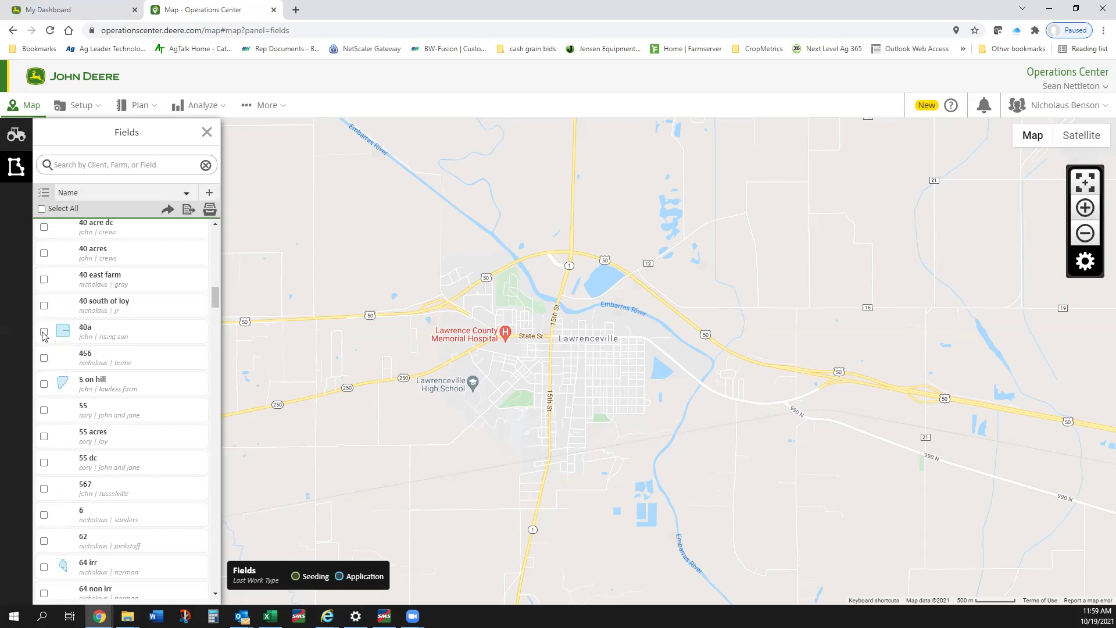
{"action": "left_click", "coordinate": [43, 331]}
{"action": "scroll", "coordinate": [105, 323], "scroll_direction": "up", "scroll_amount": 1}
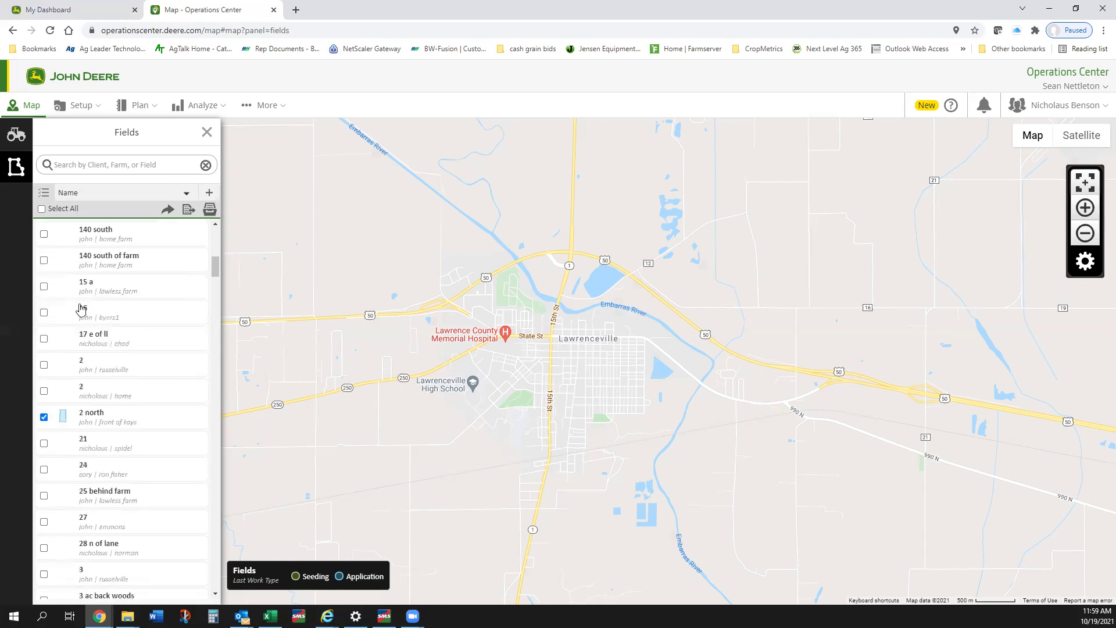
{"action": "scroll", "coordinate": [58, 262], "scroll_direction": "up", "scroll_amount": 20}
{"action": "left_click", "coordinate": [42, 209]}
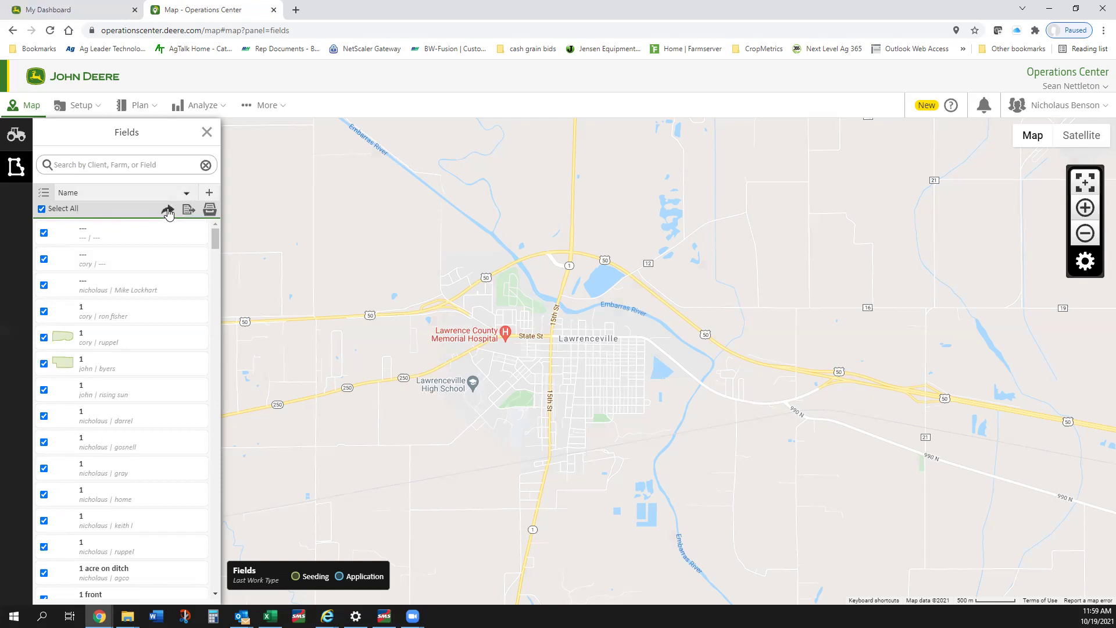
Step: Export the selected fields' boundaries plus Application and Seeding operations, advancing to step two
{"action": "left_click", "coordinate": [168, 210]}
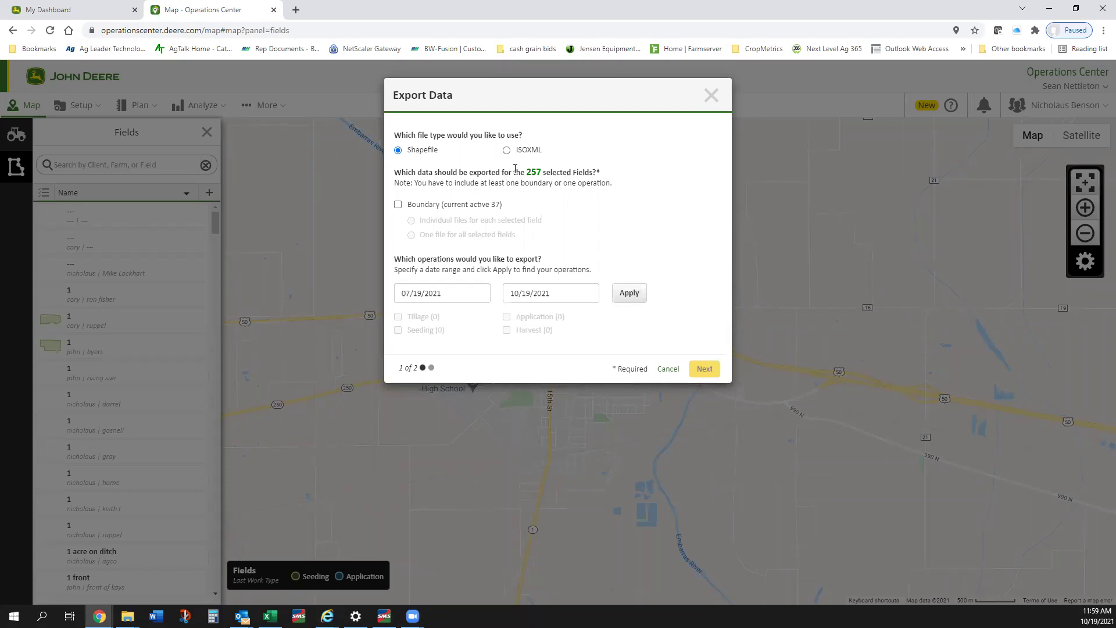
{"action": "left_click", "coordinate": [398, 205]}
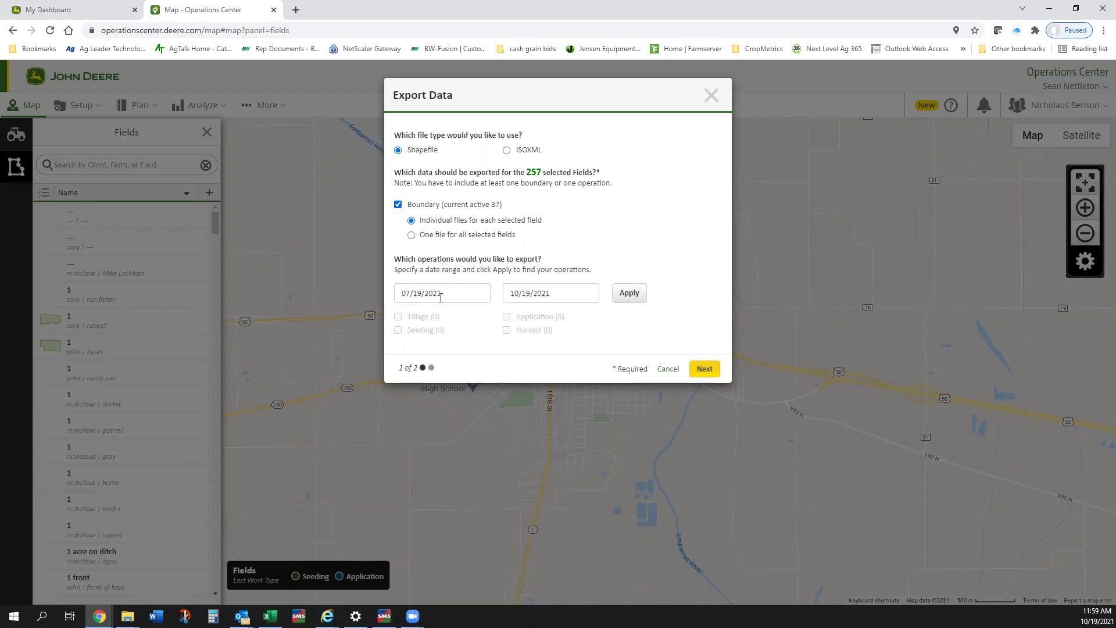
{"action": "left_click", "coordinate": [622, 293]}
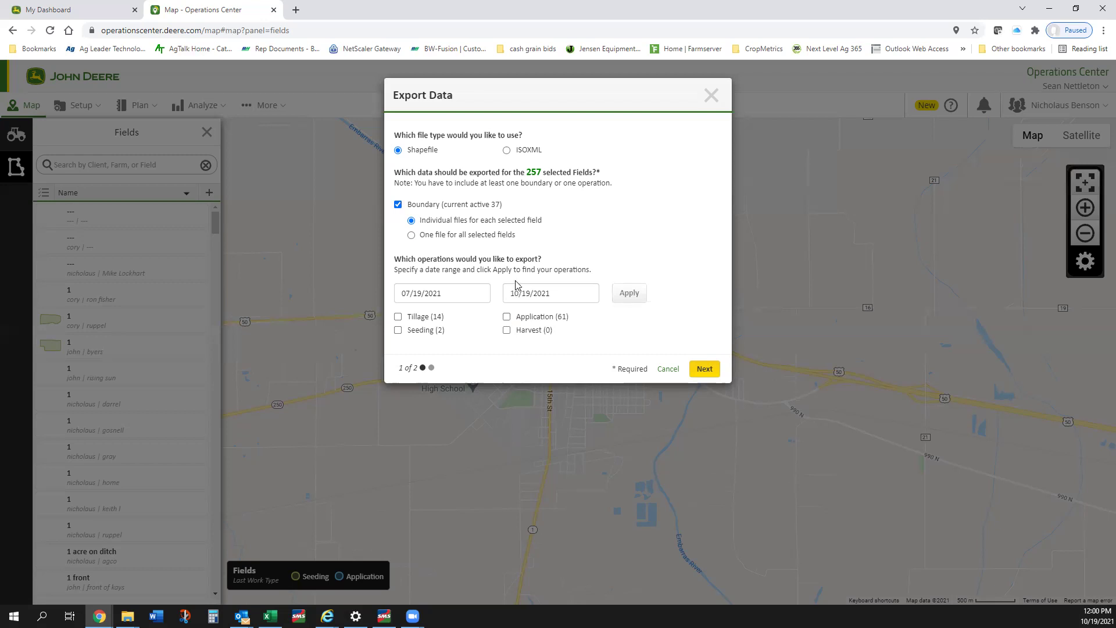
{"action": "left_click", "coordinate": [507, 317]}
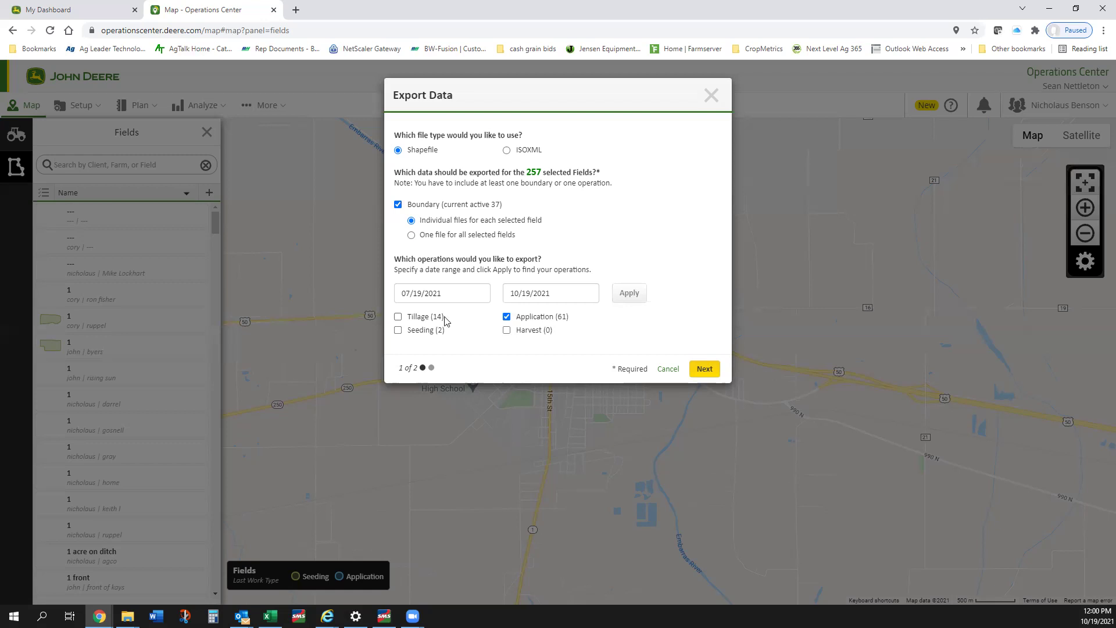
{"action": "left_click", "coordinate": [397, 330]}
{"action": "left_click", "coordinate": [705, 369]}
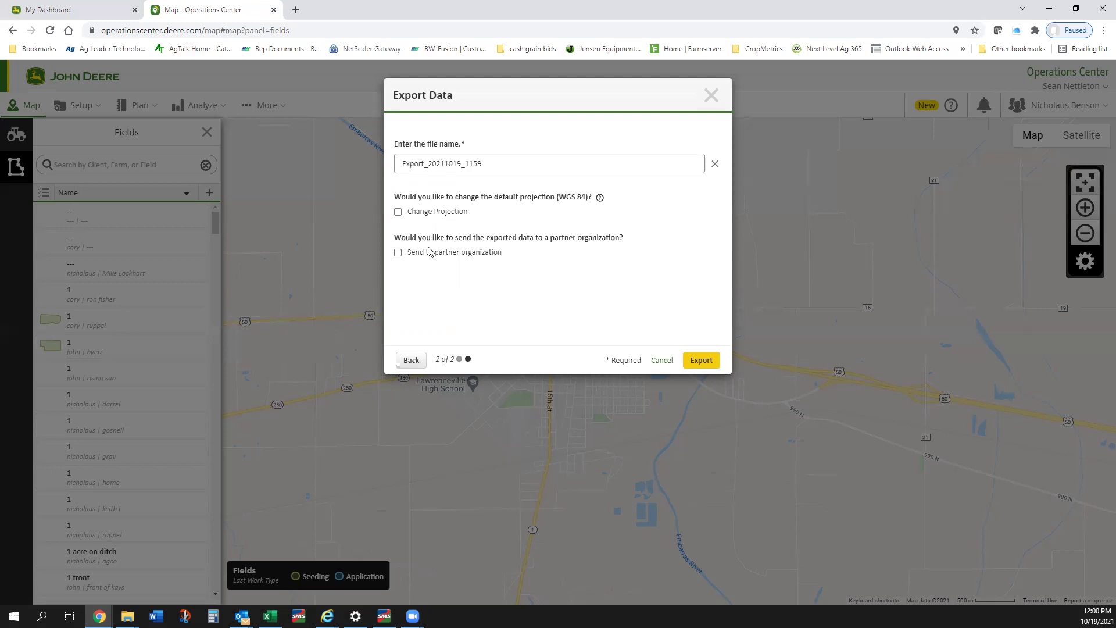
Step: Start the export under the default name Export_20211019_1159
{"action": "left_click", "coordinate": [695, 361]}
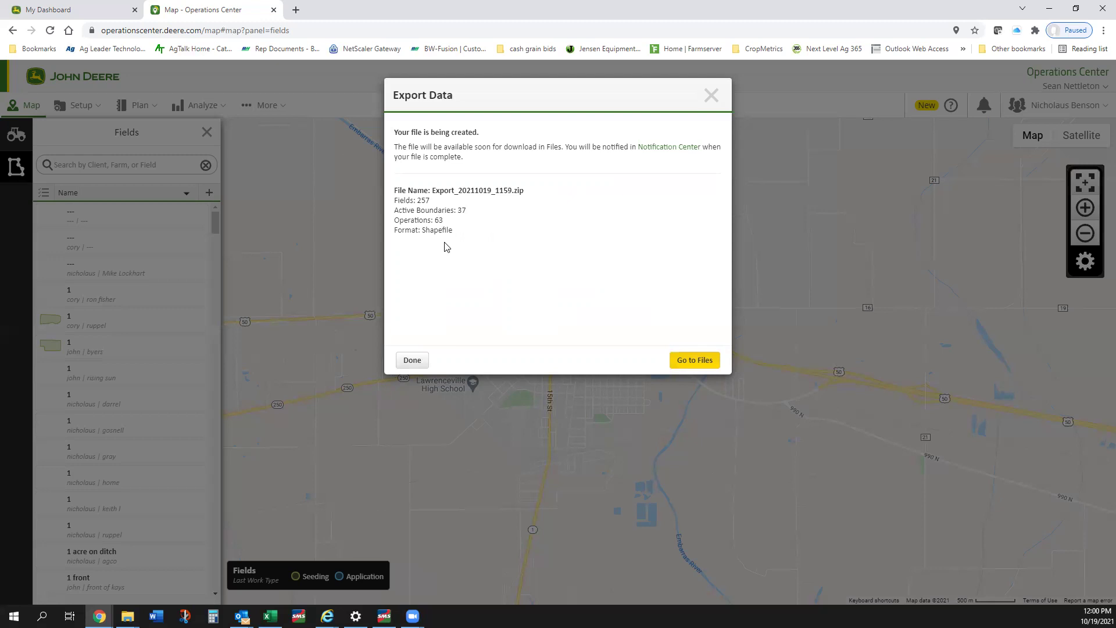
Step: Close the export confirmation with Done and go to Files from the More menu
{"action": "left_click", "coordinate": [413, 363]}
{"action": "left_click", "coordinate": [413, 361]}
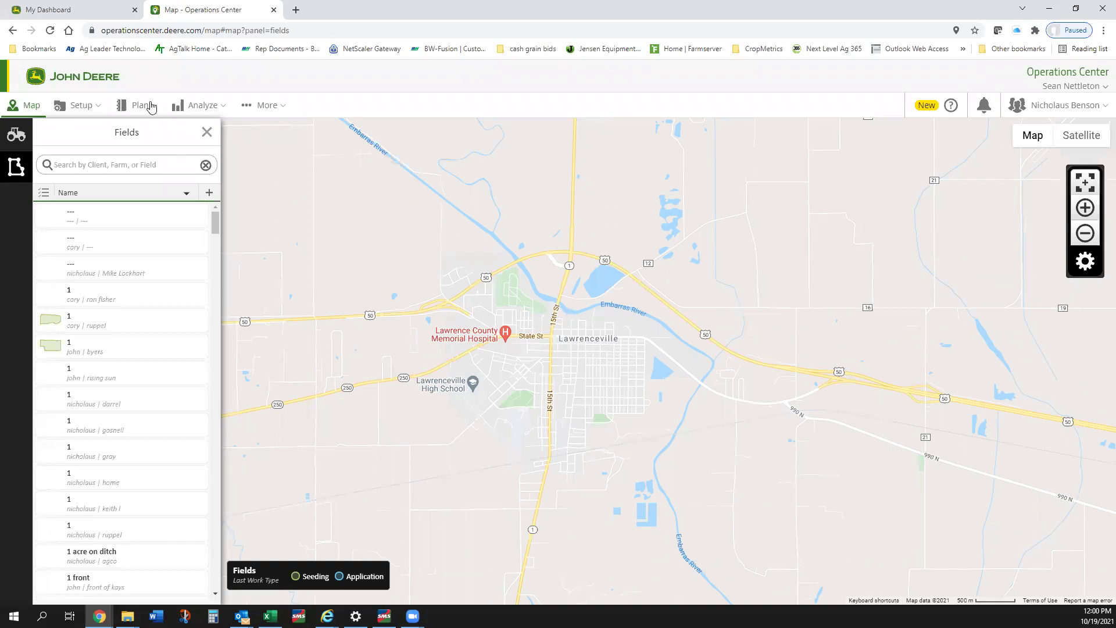
{"action": "left_click", "coordinate": [255, 107]}
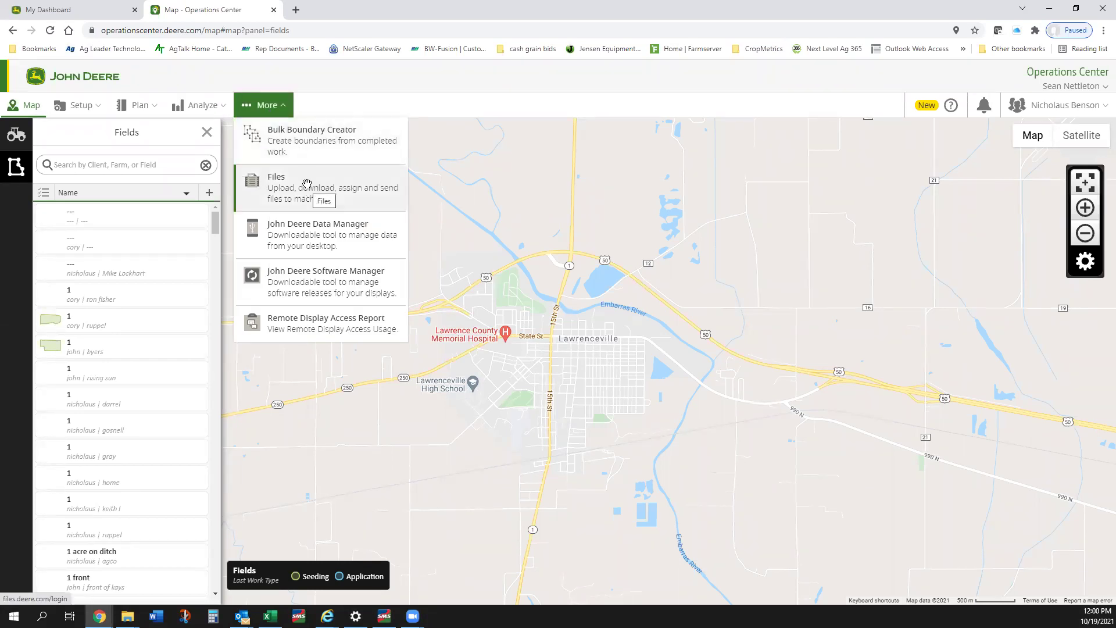
{"action": "left_click", "coordinate": [308, 180]}
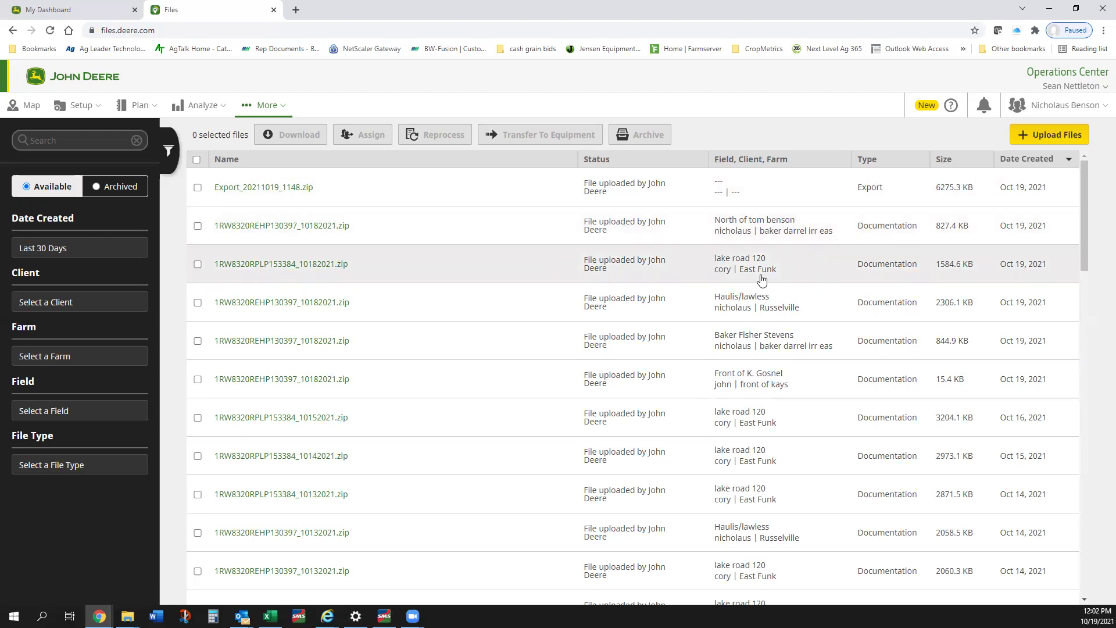
{"action": "left_click", "coordinate": [198, 264]}
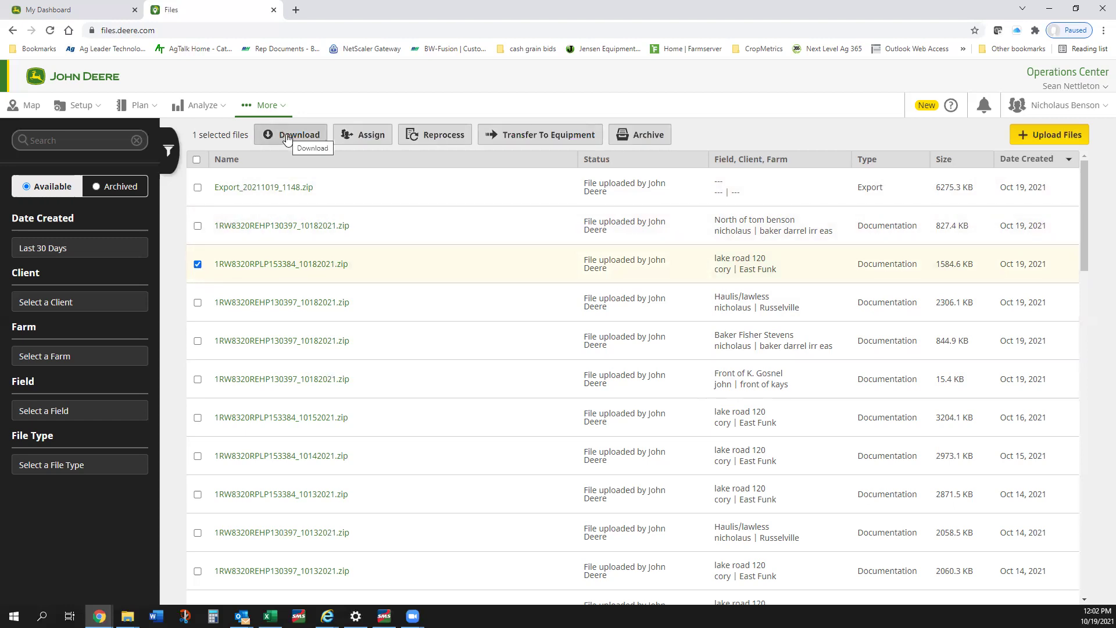
{"action": "left_click", "coordinate": [198, 264]}
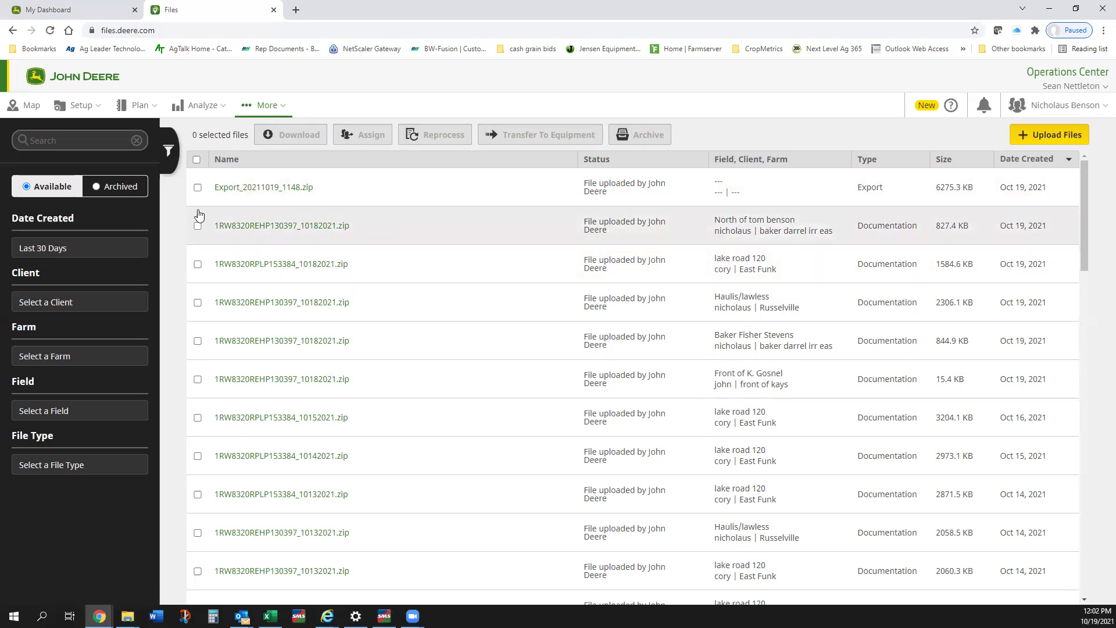
{"action": "left_click", "coordinate": [198, 187]}
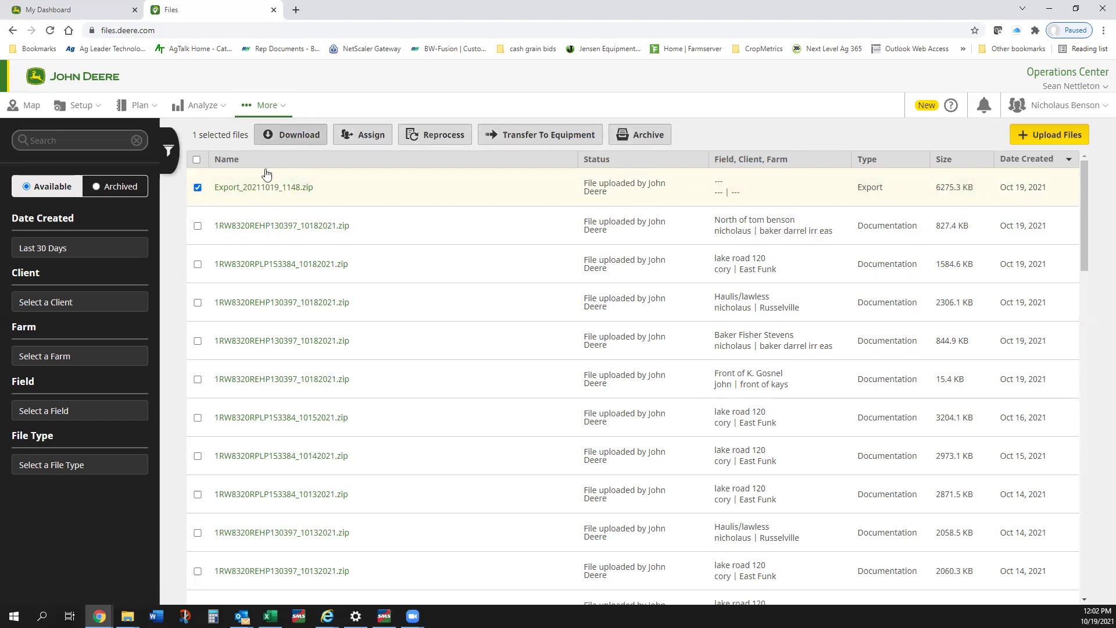
{"action": "left_click", "coordinate": [197, 187]}
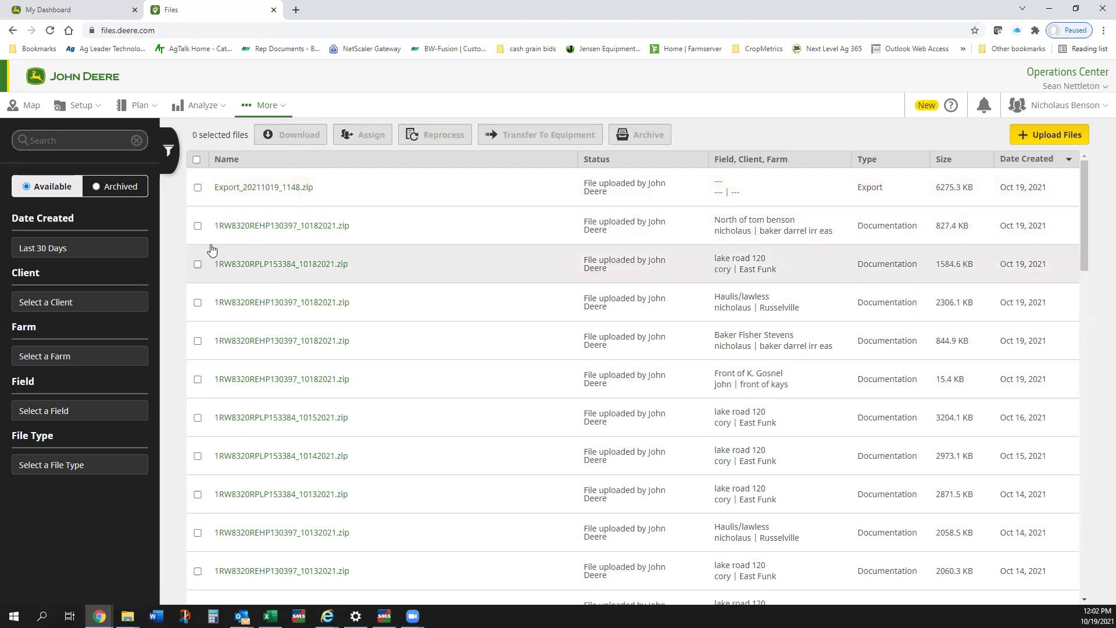
{"action": "left_click", "coordinate": [198, 227]}
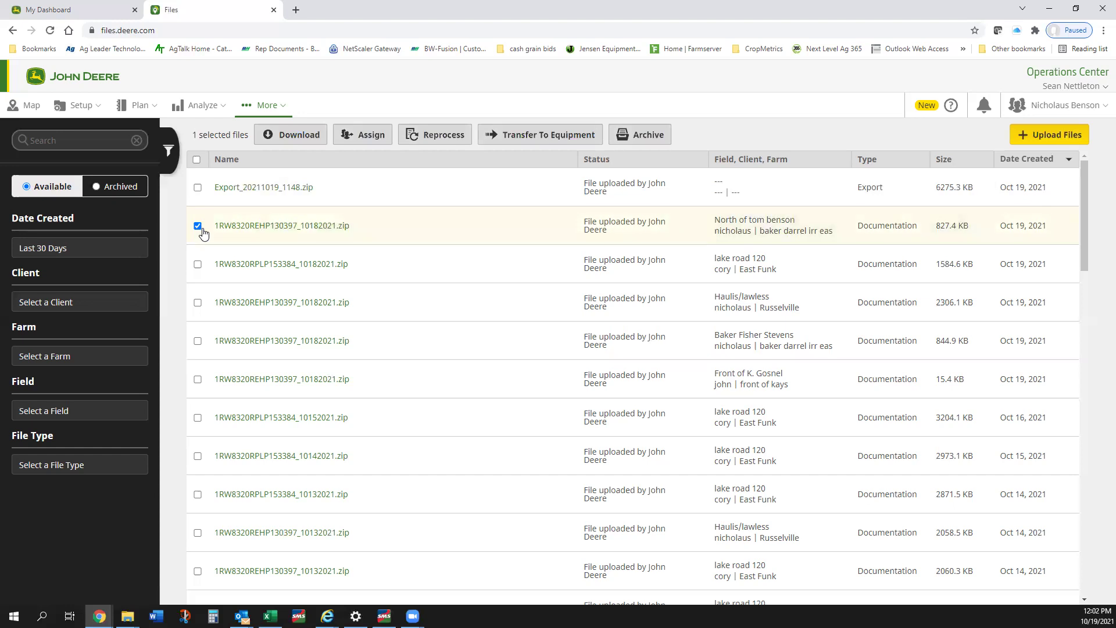
{"action": "left_click", "coordinate": [287, 133]}
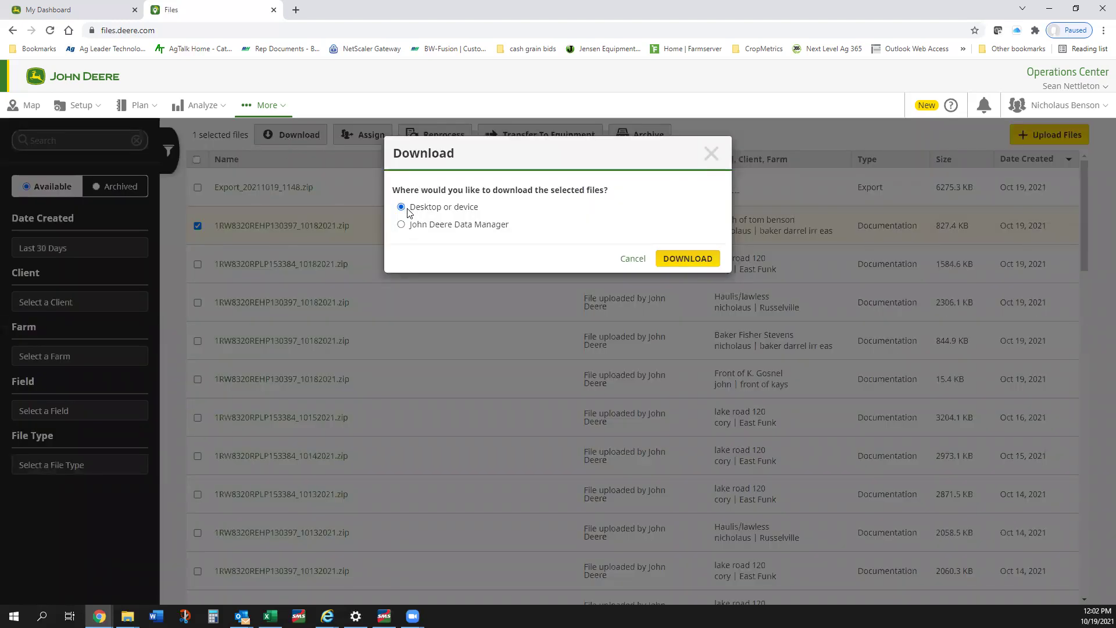
{"action": "left_click", "coordinate": [679, 265]}
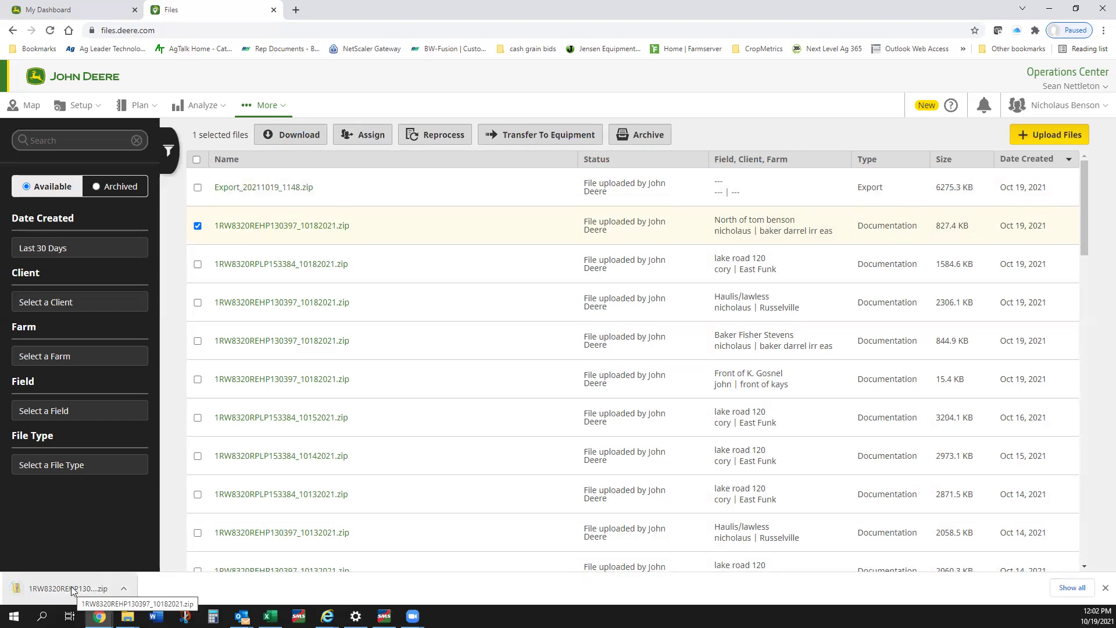
{"action": "left_click", "coordinate": [125, 588]}
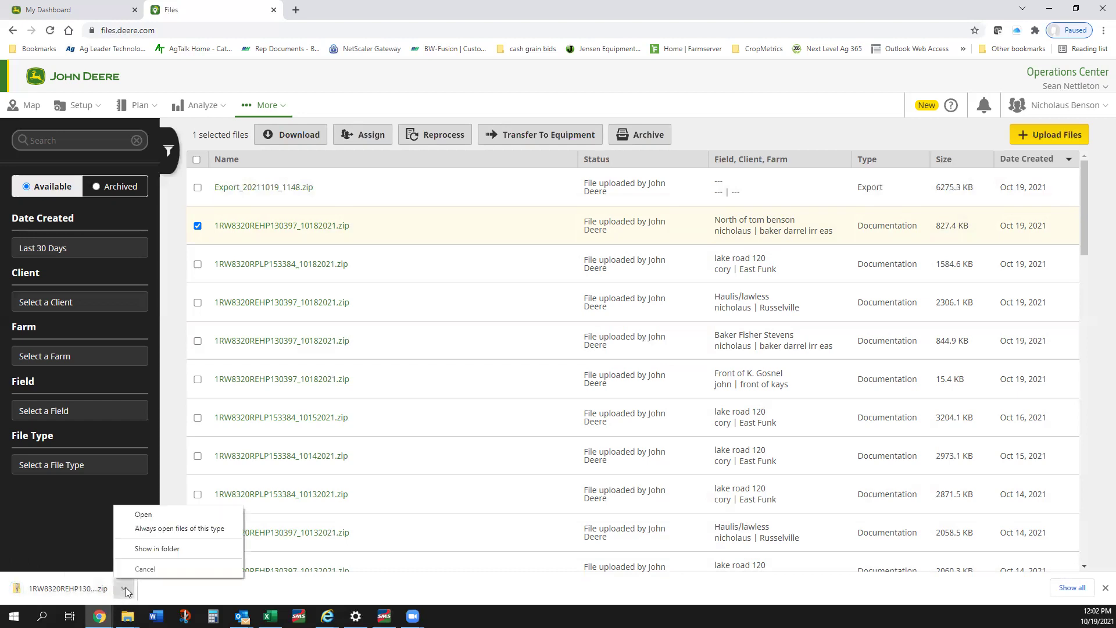
Step: Show the downloaded zip in the Downloads folder and maximize the Explorer window
{"action": "left_click", "coordinate": [134, 550]}
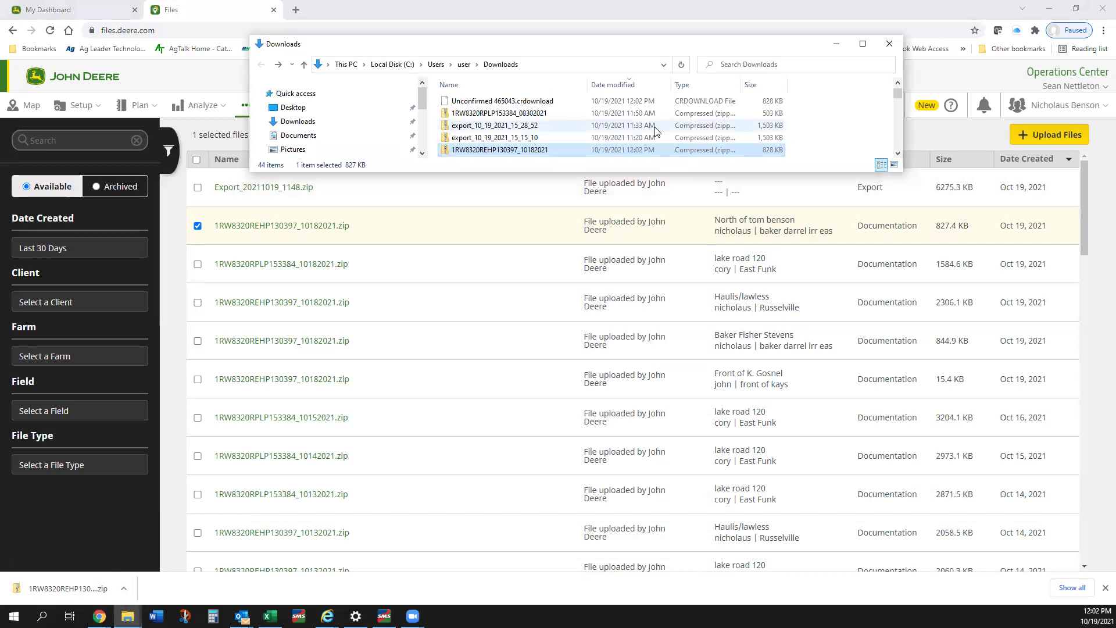
{"action": "left_click", "coordinate": [862, 44]}
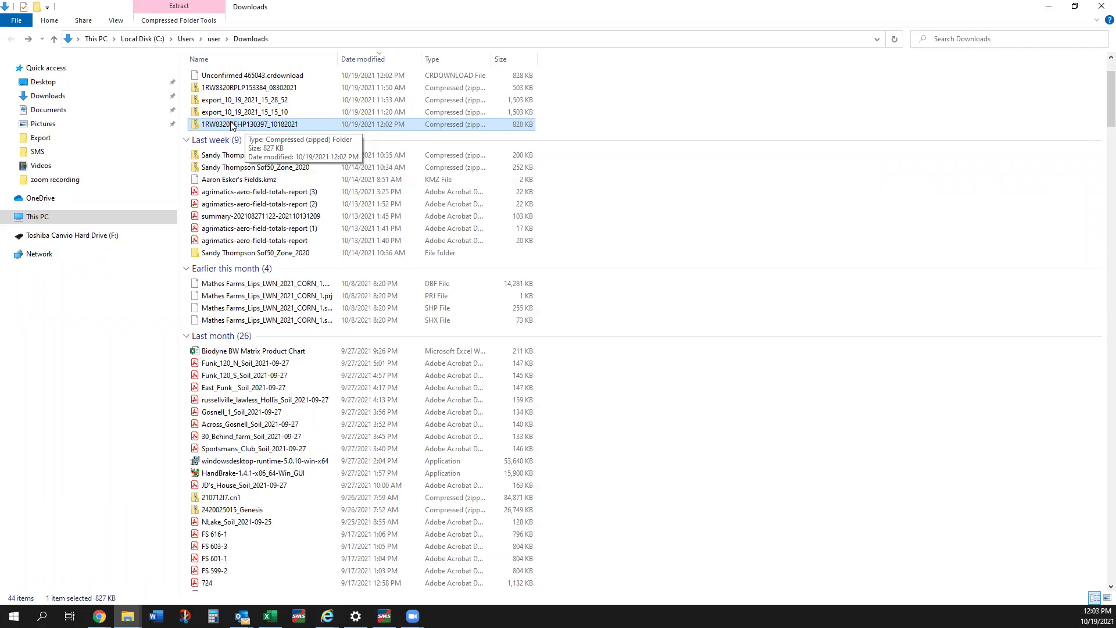
Step: Browse the zip through JD-Data, log, 2021 to the JDL files, then back to Downloads
{"action": "double_click", "coordinate": [232, 125]}
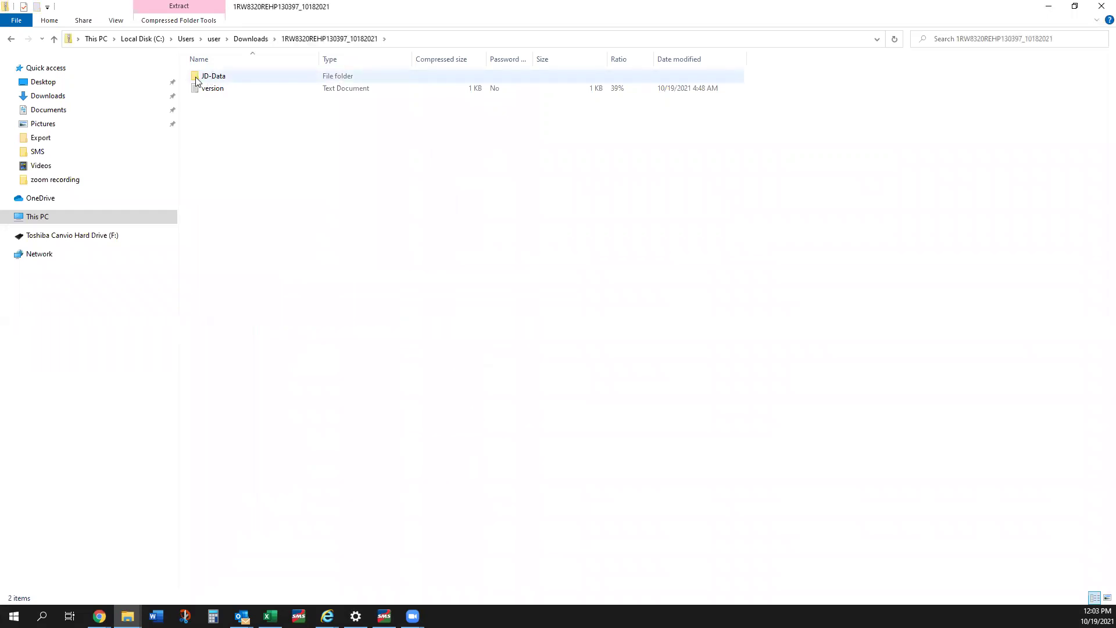
{"action": "double_click", "coordinate": [210, 77]}
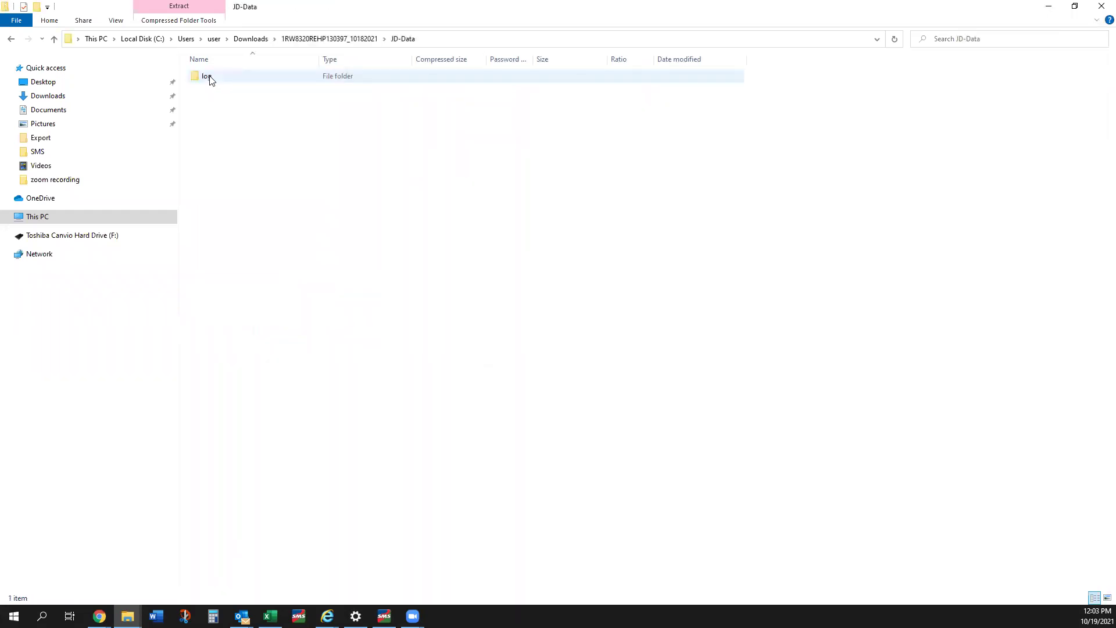
{"action": "double_click", "coordinate": [207, 76]}
{"action": "double_click", "coordinate": [210, 77]}
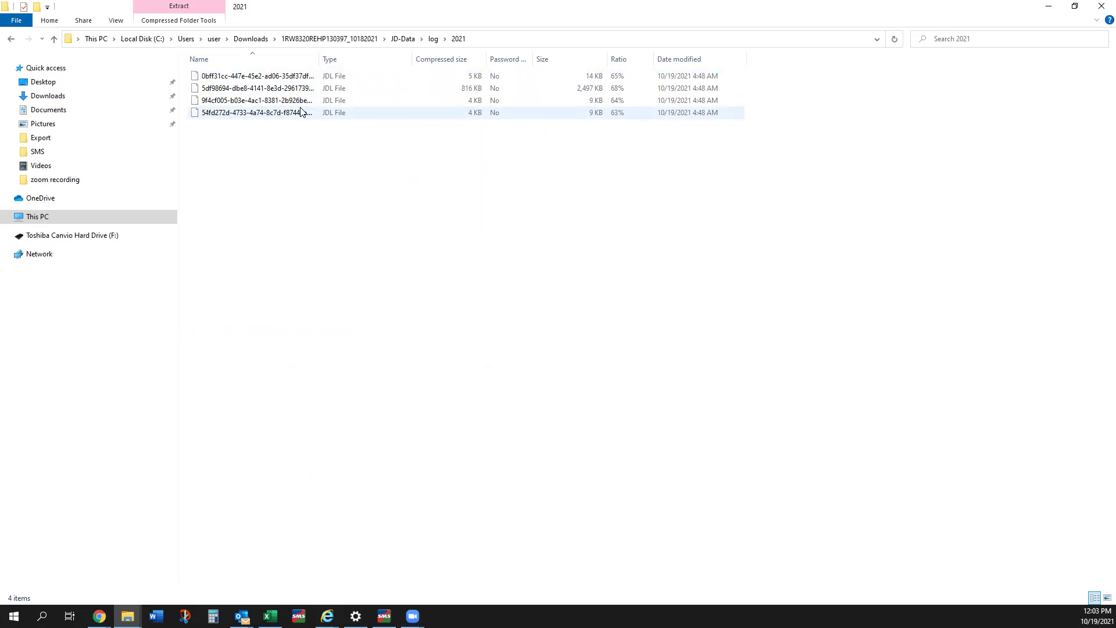
{"action": "left_click", "coordinate": [10, 42]}
{"action": "left_click", "coordinate": [10, 42]}
{"action": "left_click", "coordinate": [9, 42]}
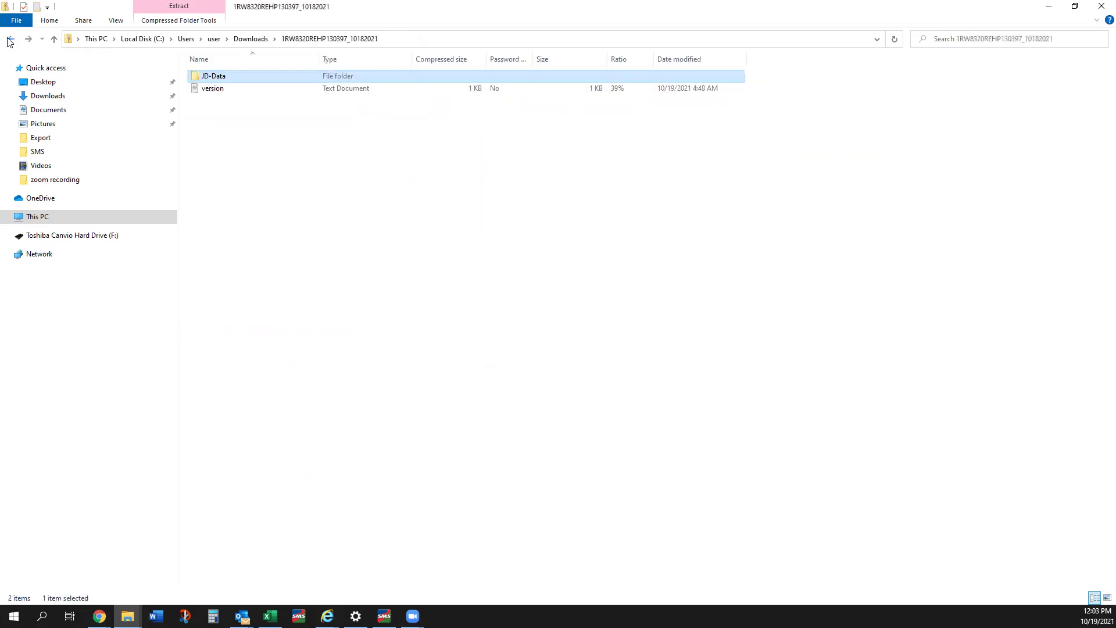
{"action": "left_click", "coordinate": [9, 40]}
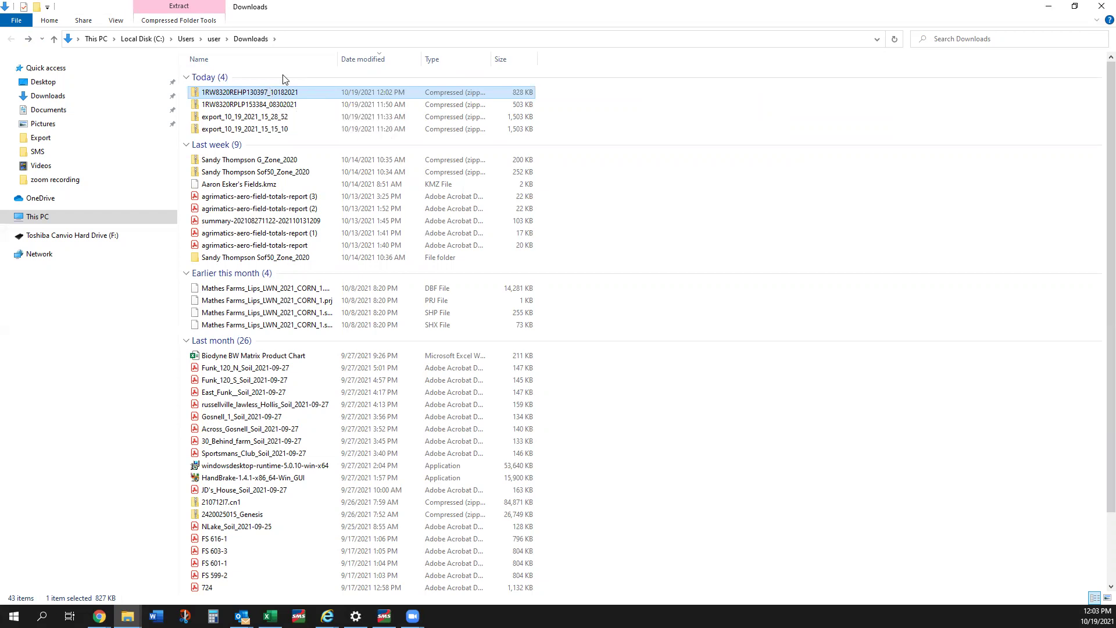
Step: Minimize File Explorer to bring back the Operations Center Files page
{"action": "left_click", "coordinate": [1056, 8]}
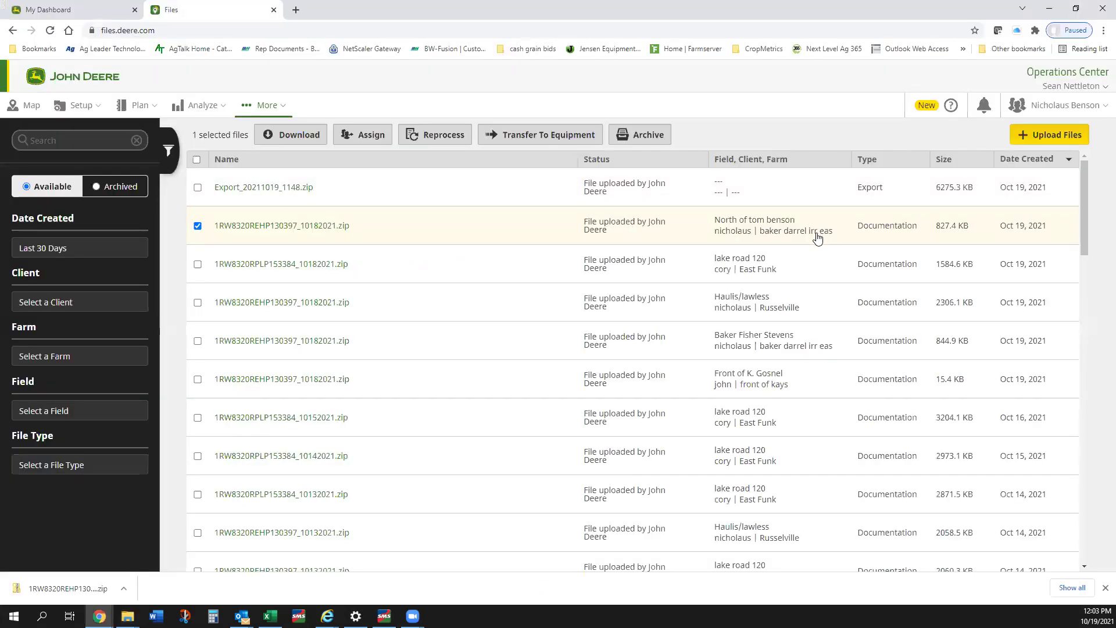